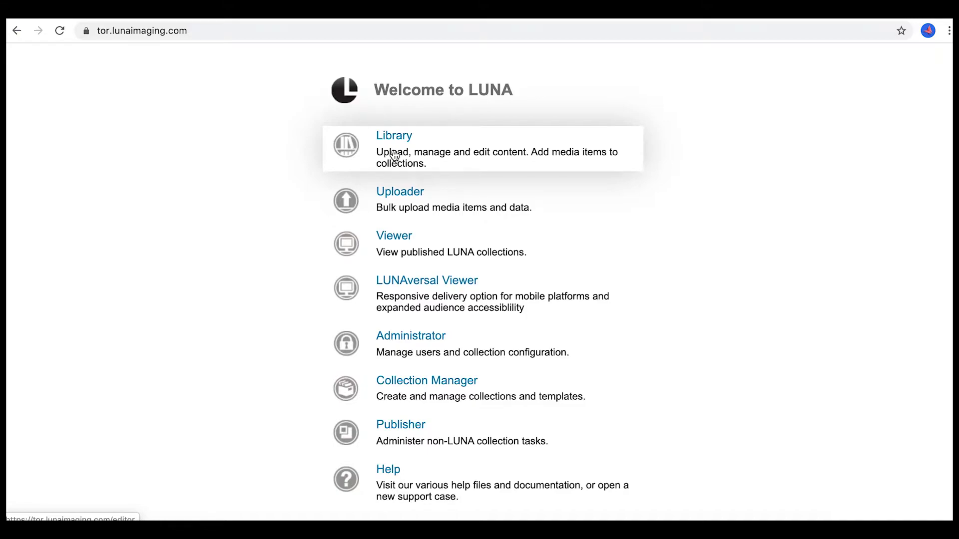
# - Enter the LUNA Library and open the Rose Archive collection
pyautogui.click(395, 155)
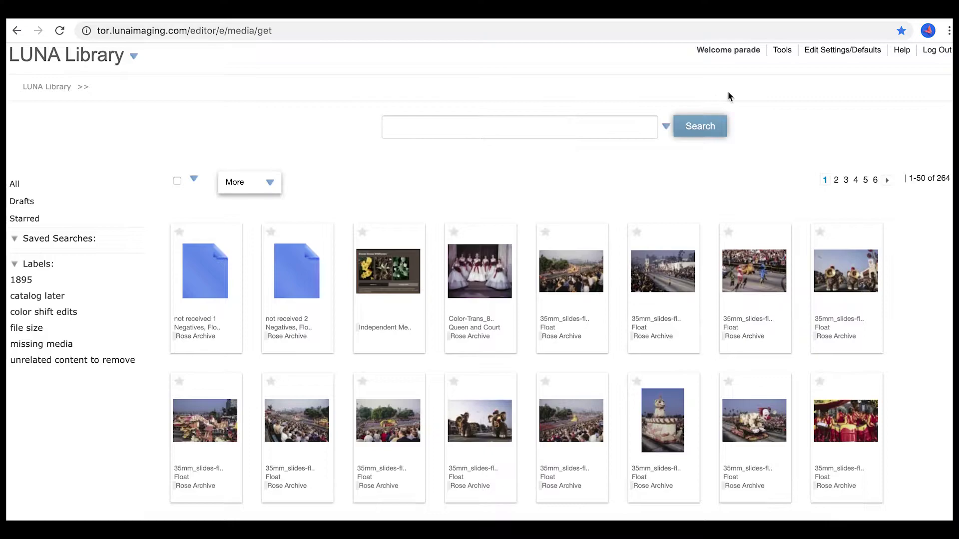
pyautogui.click(783, 52)
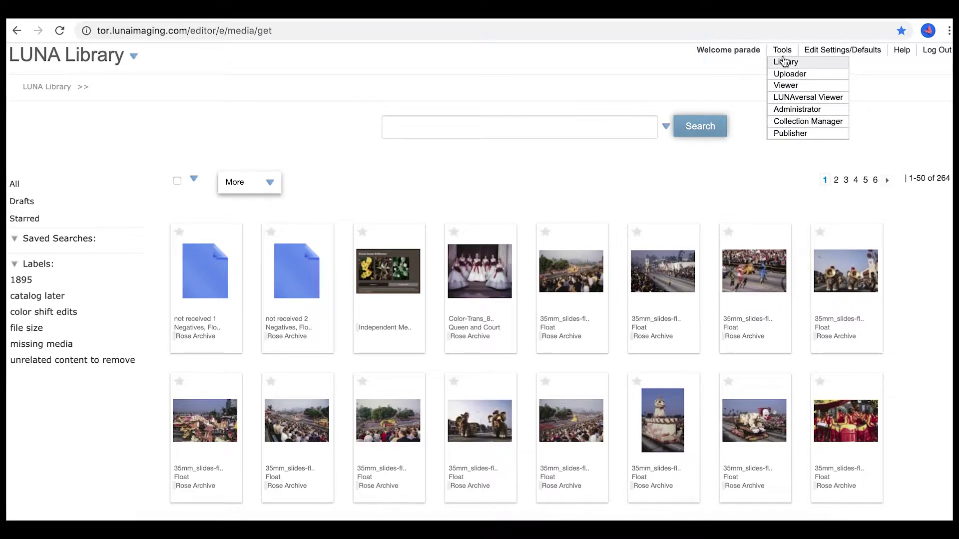
pyautogui.click(88, 62)
pyautogui.click(79, 136)
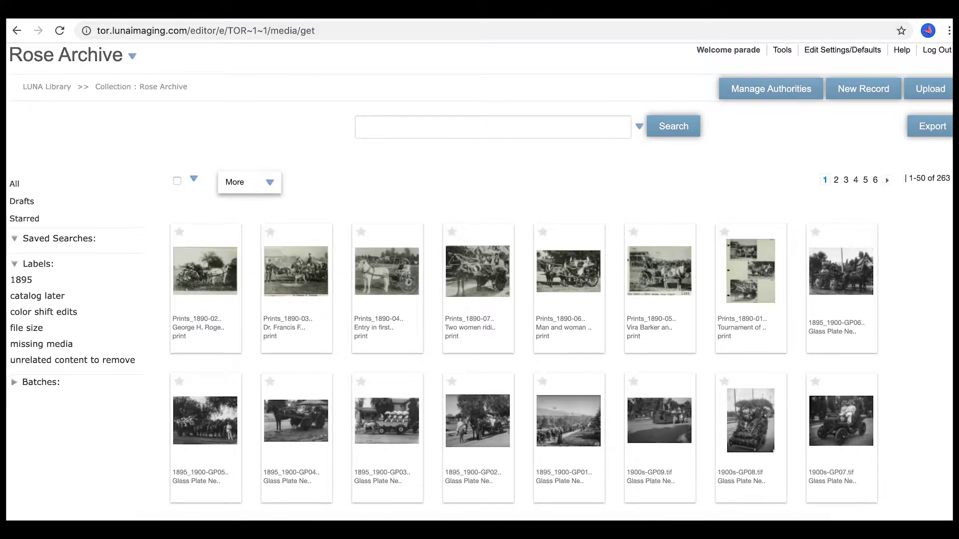
# - Review the columns of the TOR Batch 1 sheet and the TOR upload template sheet in Google Sheets, then return to LUNA
pyautogui.hotkey('ctrl', 'Tab')
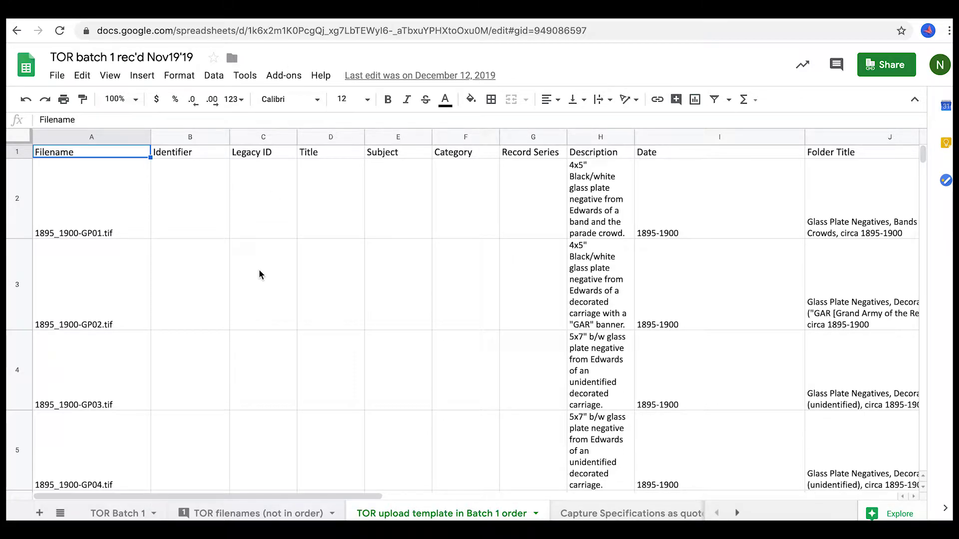
pyautogui.click(124, 514)
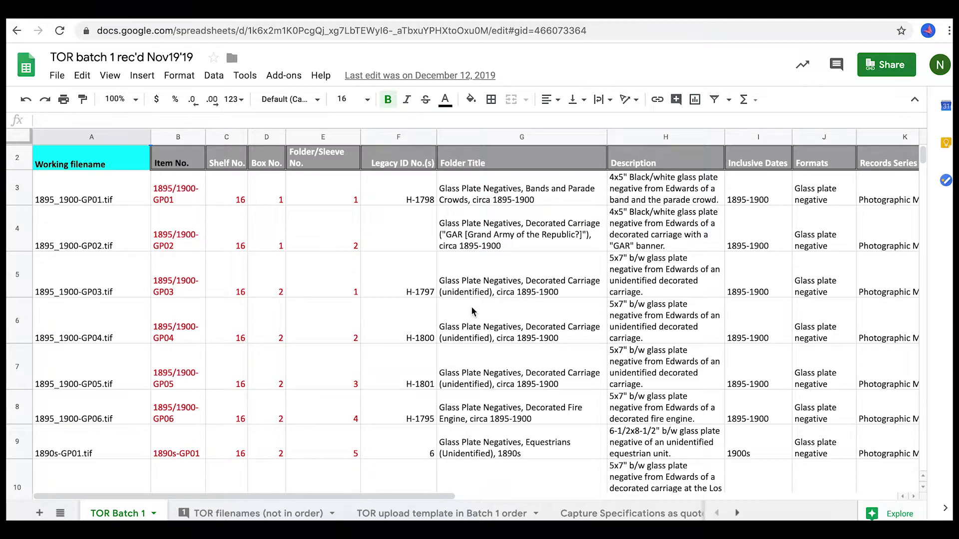
pyautogui.hscroll(3, 473, 312)
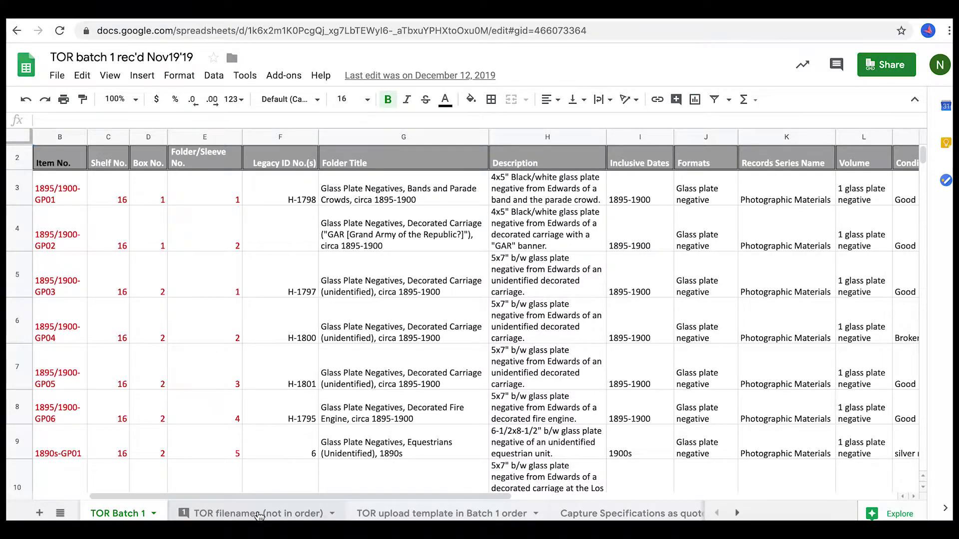
pyautogui.click(403, 513)
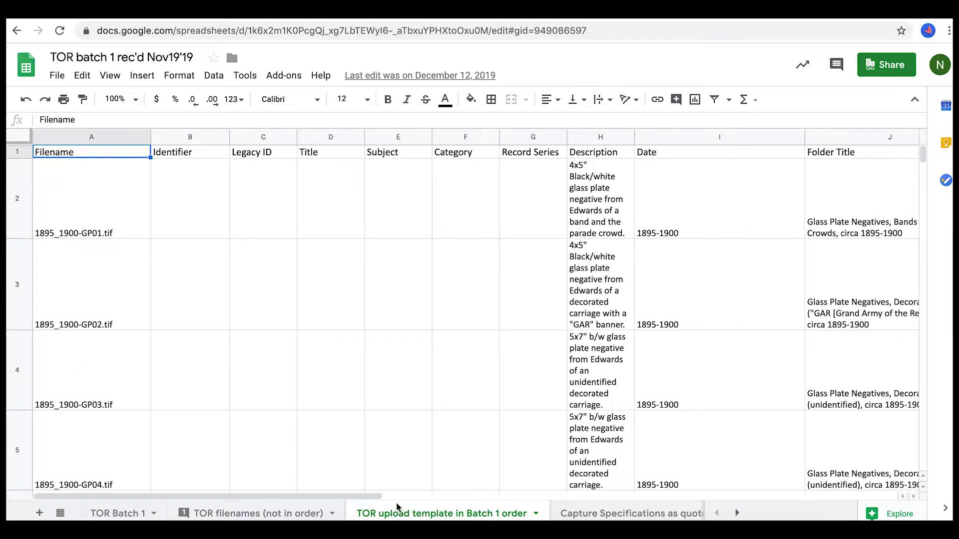
pyautogui.hscroll(2, 442, 321)
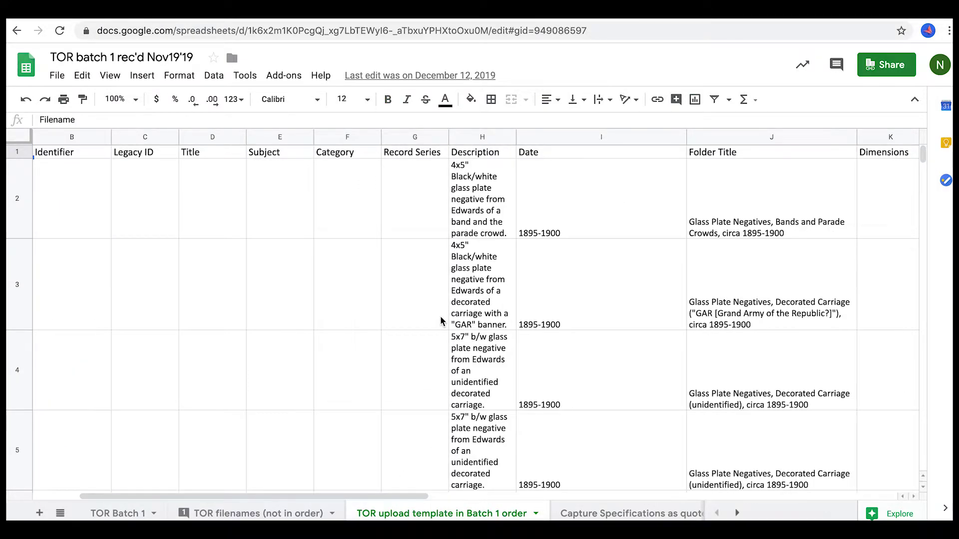
pyautogui.hscroll(-2, 442, 322)
pyautogui.click(592, 19)
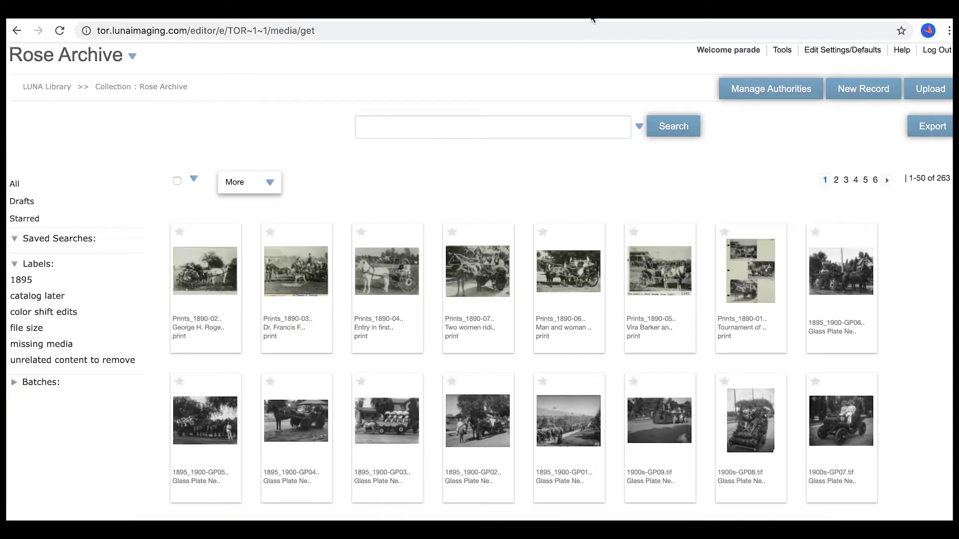
# - Switch to the LUNA Viewer and browse all images in the Rose Archive collection
pyautogui.click(782, 50)
pyautogui.click(782, 50)
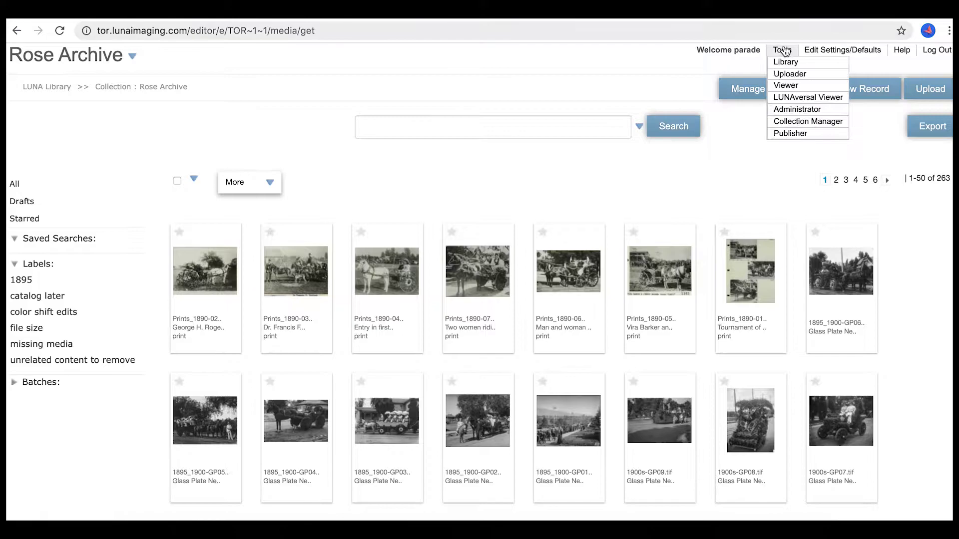
pyautogui.click(787, 85)
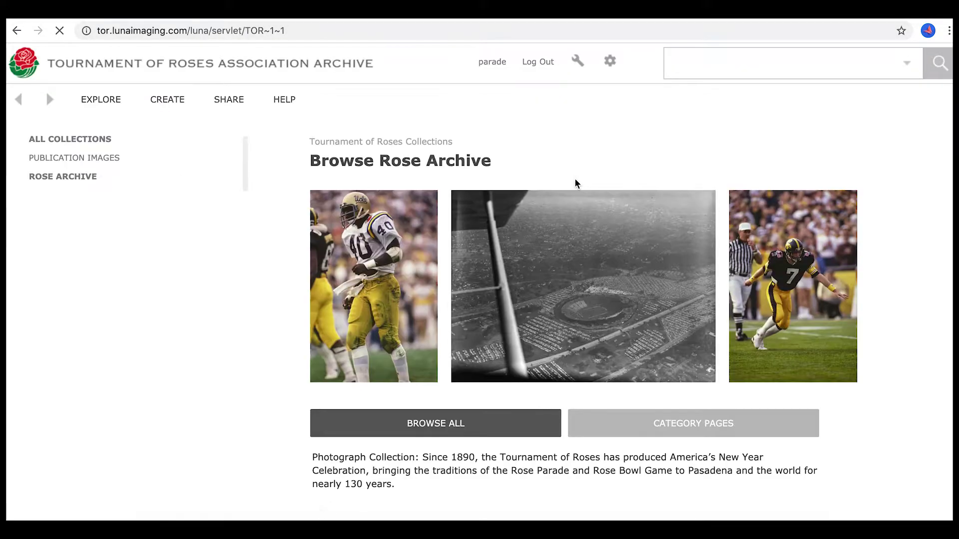
pyautogui.click(490, 422)
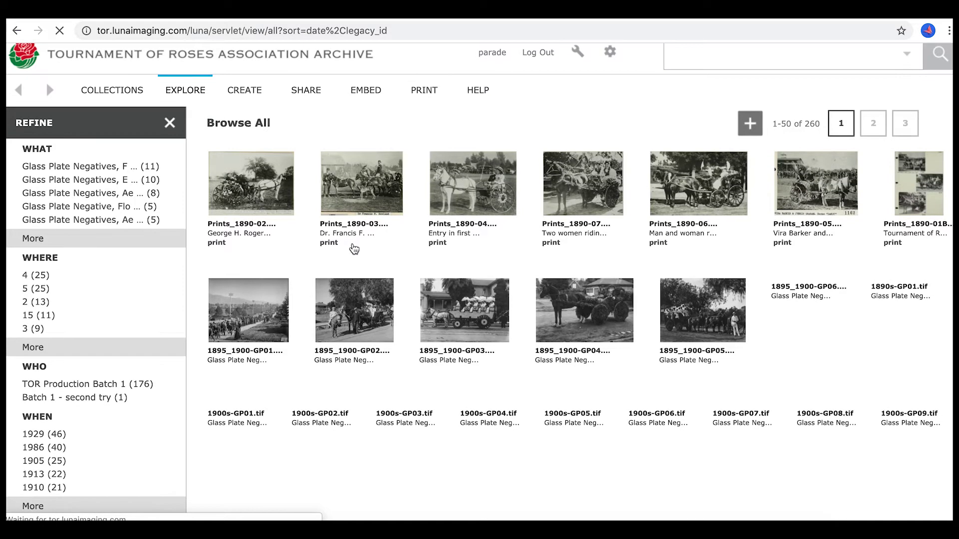
pyautogui.scroll(-2, 354, 248)
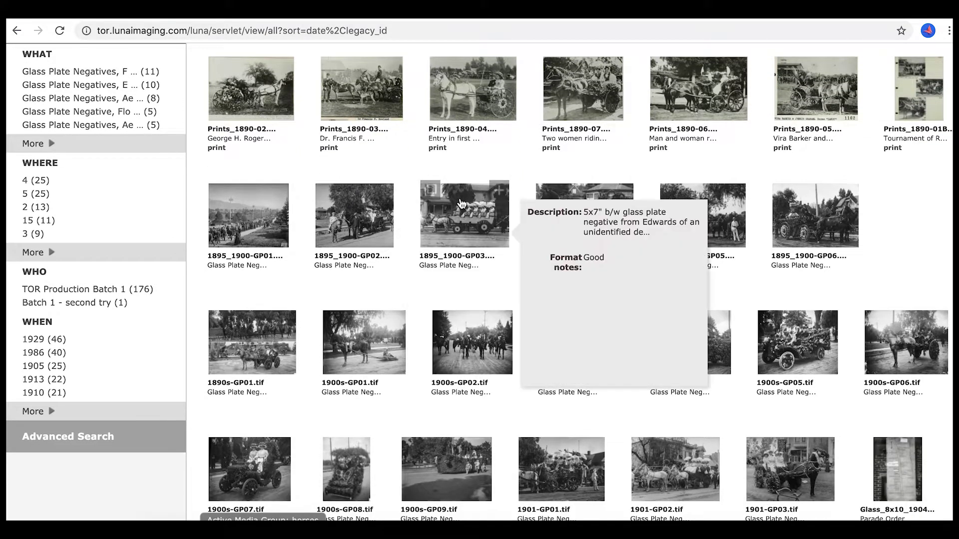
# - Open the Prints_1890-04.tif image and read through its full media information record
pyautogui.click(441, 89)
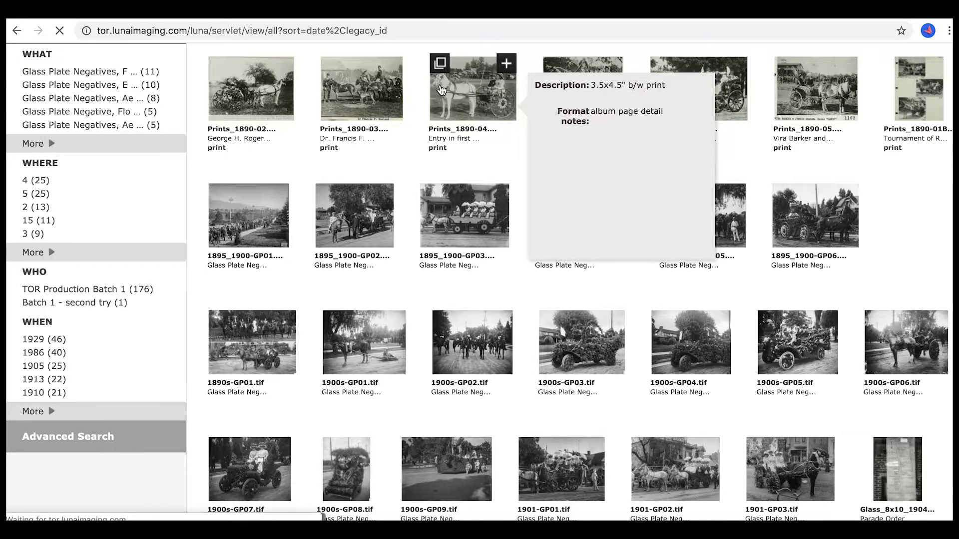
pyautogui.scroll(-2, 268, 272)
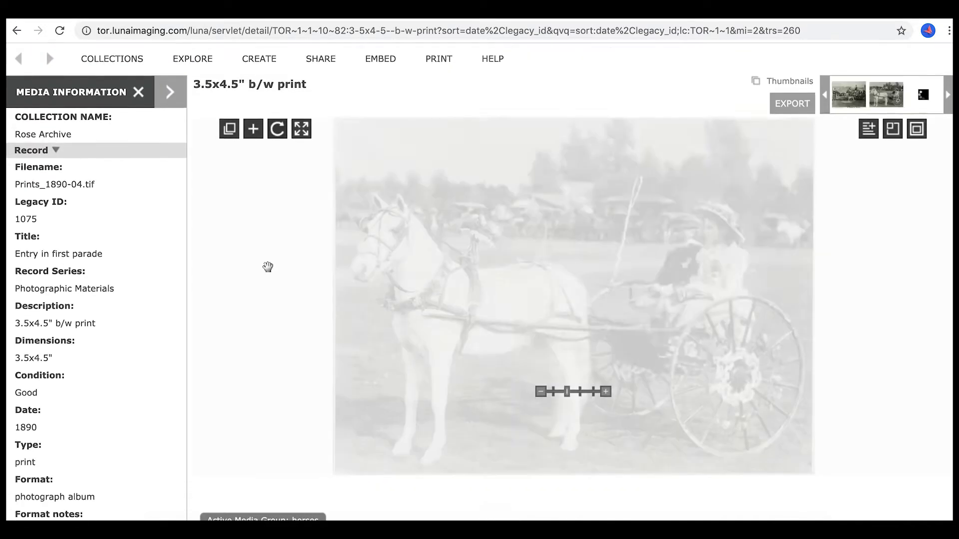
pyautogui.moveTo(107, 322)
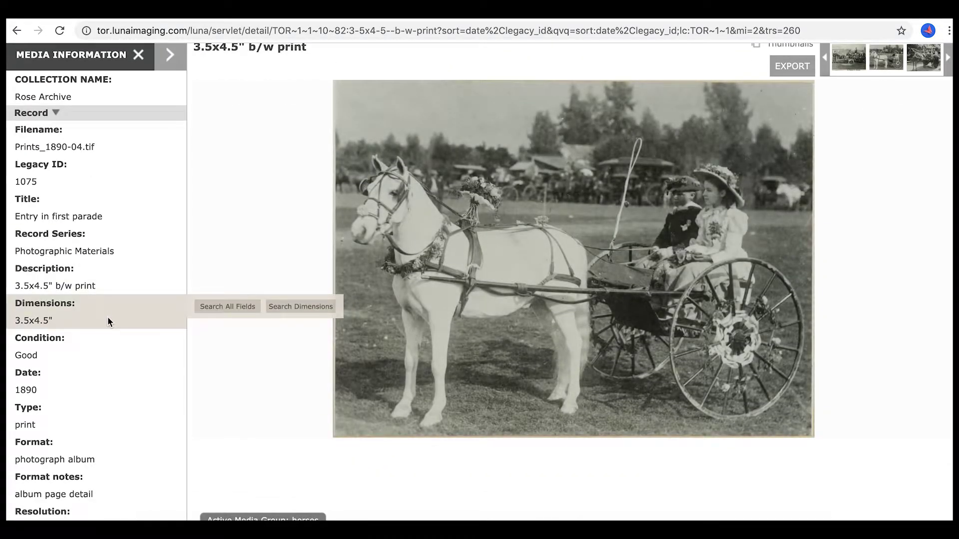
pyautogui.scroll(-4, 108, 321)
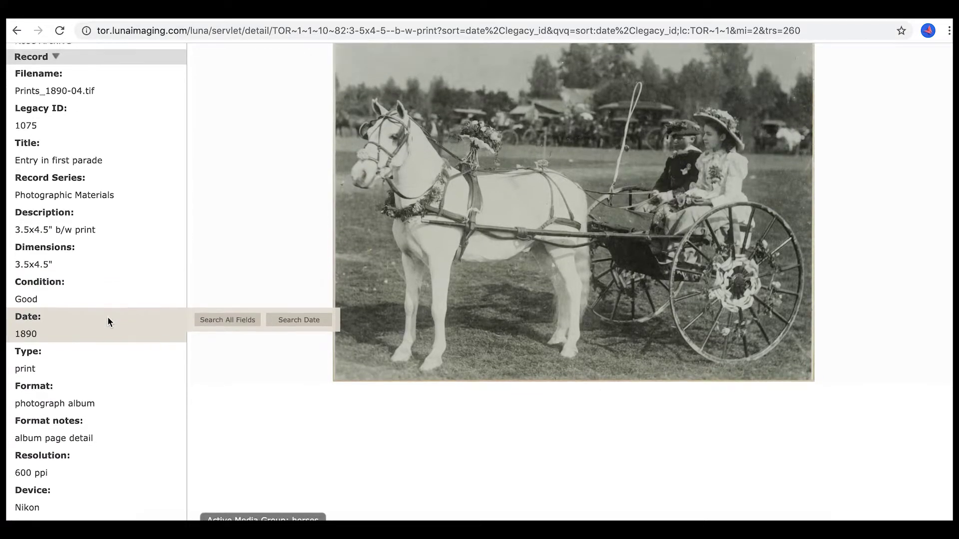
pyautogui.scroll(-1, 109, 322)
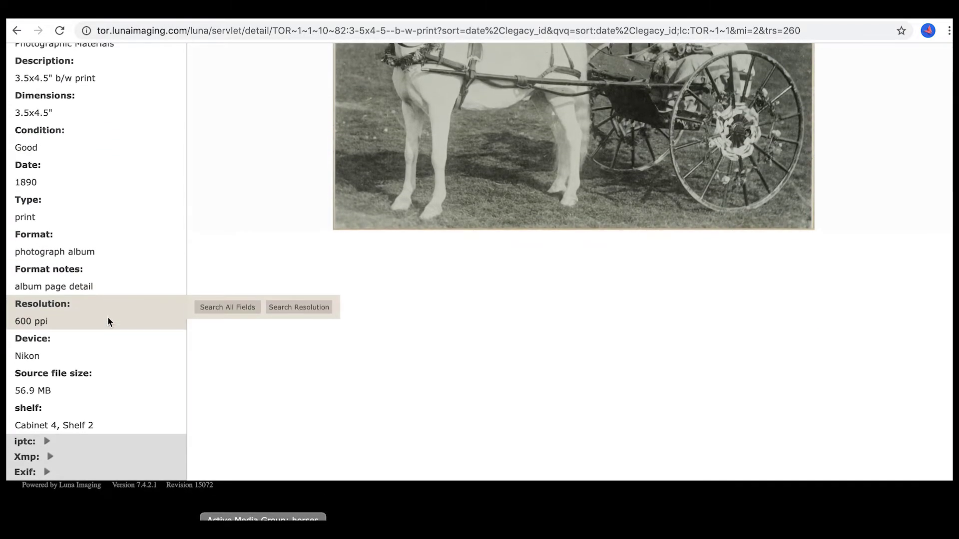
pyautogui.scroll(7, 109, 322)
# - Return to all images and refine them by the Who value TOR Production Batch 1
pyautogui.moveTo(192, 109)
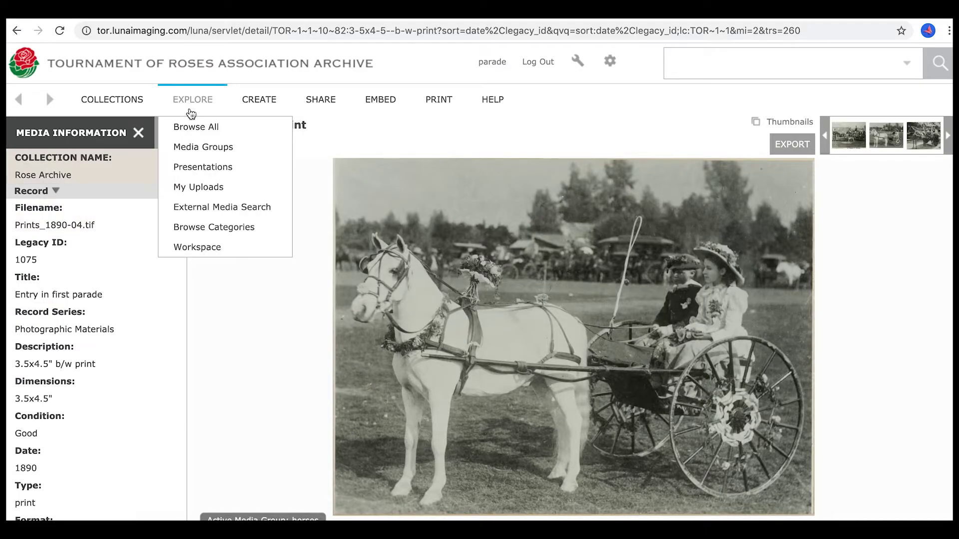
pyautogui.click(192, 127)
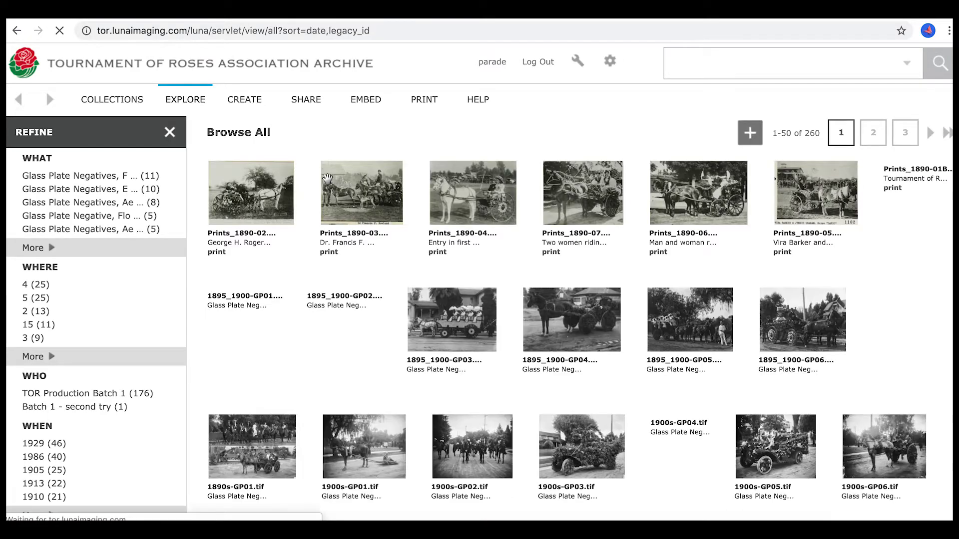
pyautogui.scroll(-1, 327, 178)
pyautogui.scroll(-2, 327, 179)
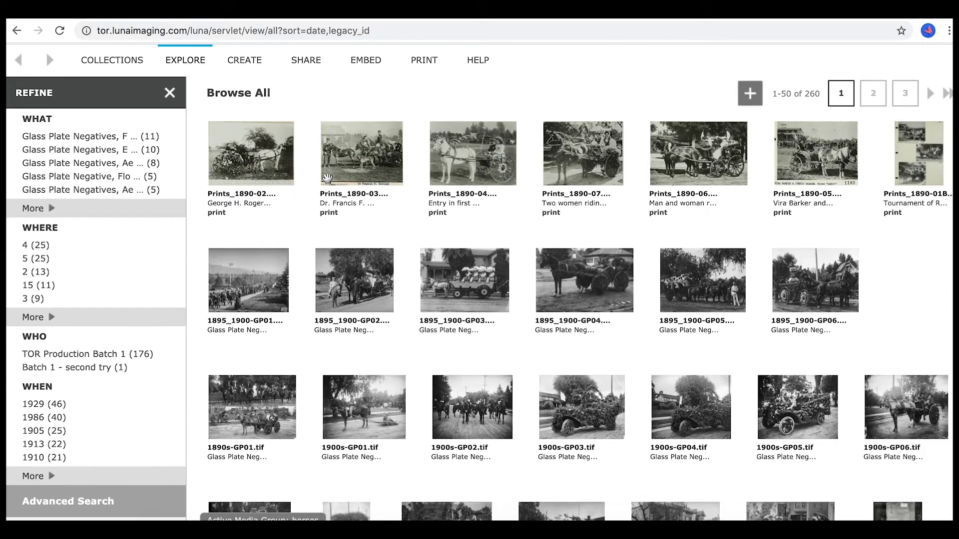
pyautogui.scroll(1, 327, 178)
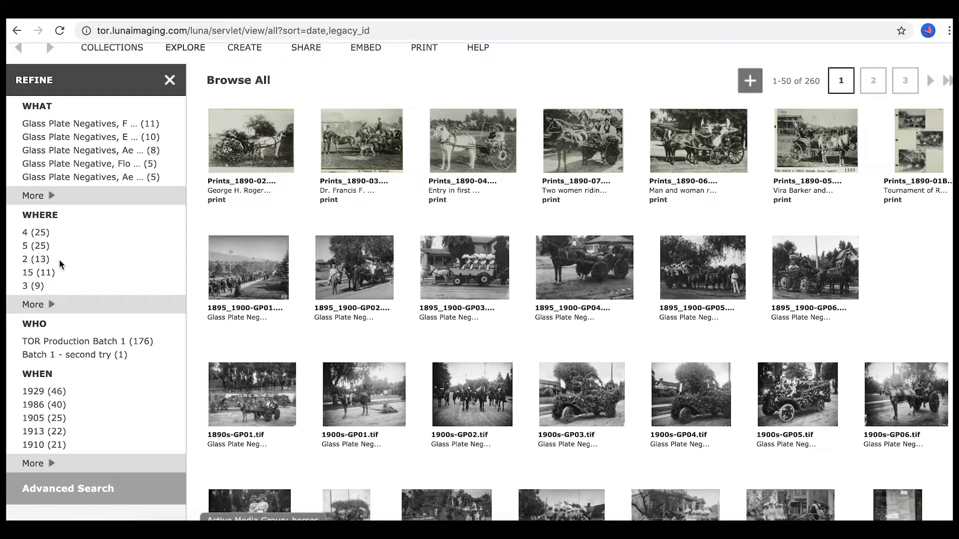
pyautogui.scroll(-1, 118, 312)
pyautogui.click(119, 305)
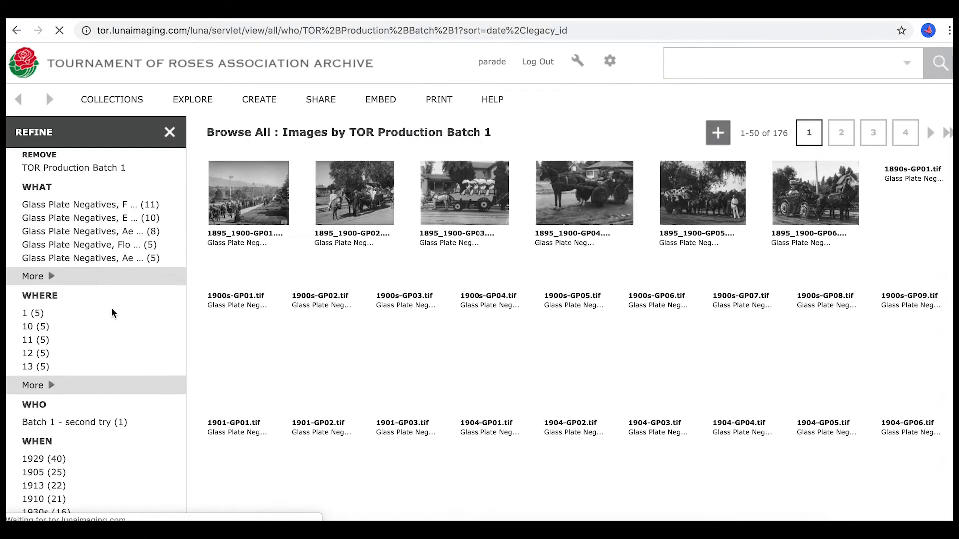
pyautogui.moveTo(351, 319)
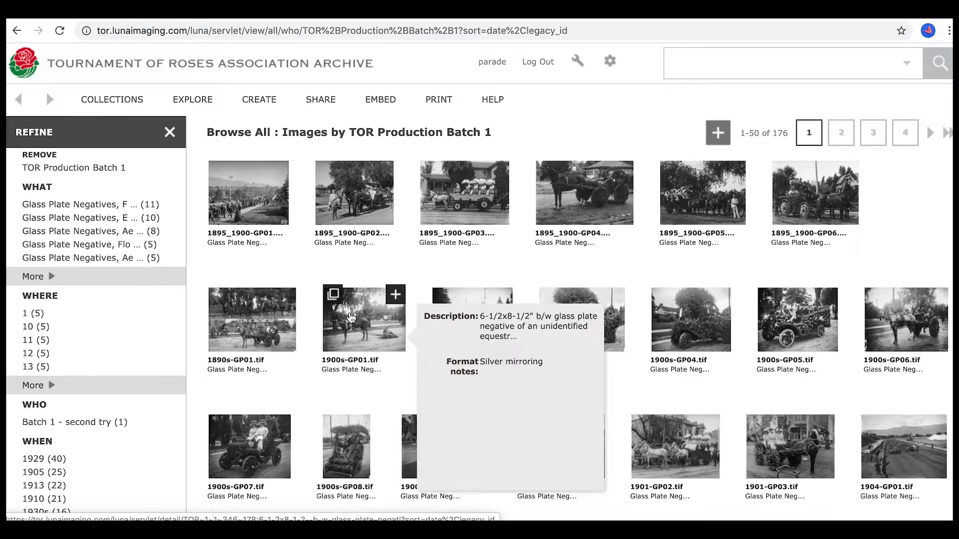
# - Go back to the Rose Archive in the Library and view 1900s-GP03.tif in an enlarged preview window
pyautogui.click(578, 60)
pyautogui.click(547, 99)
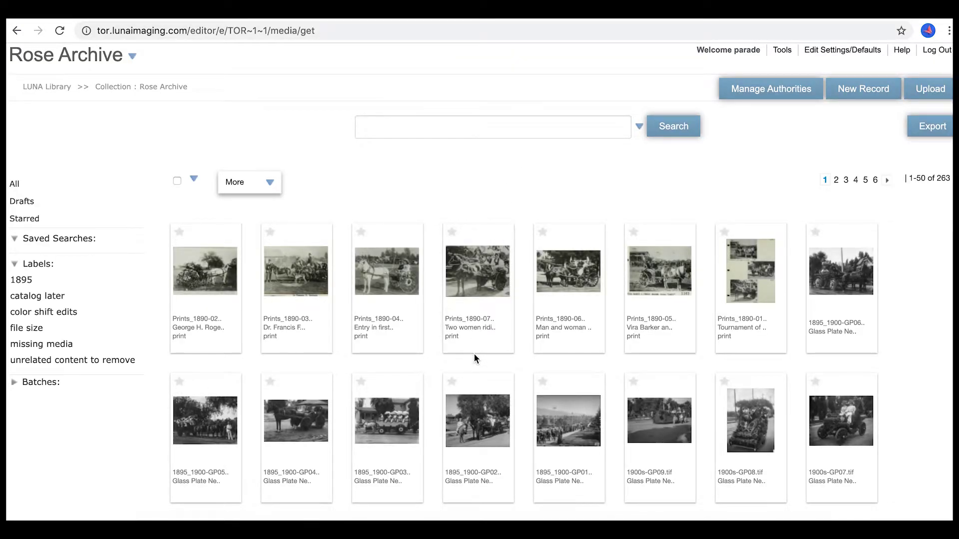
pyautogui.scroll(-2, 475, 354)
pyautogui.scroll(-3, 476, 359)
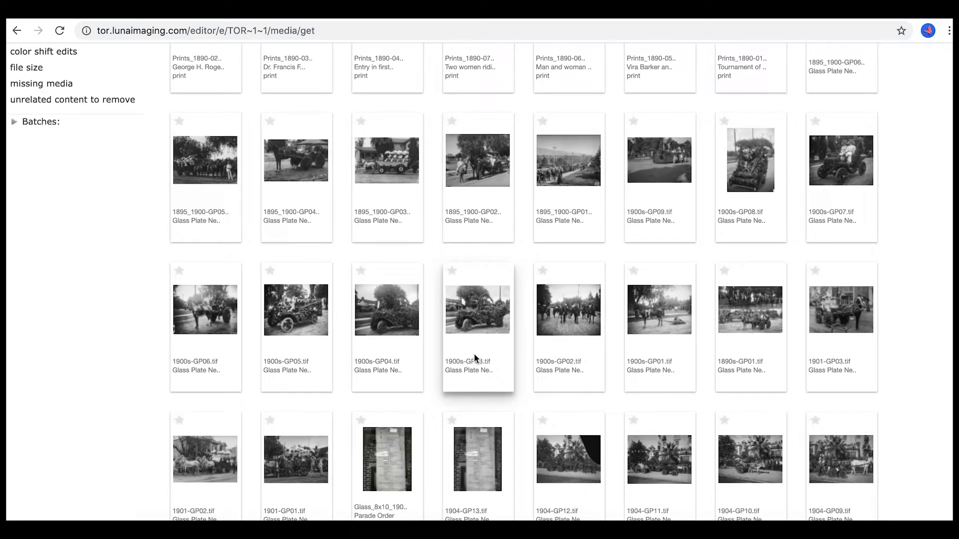
pyautogui.click(477, 322)
pyautogui.click(452, 327)
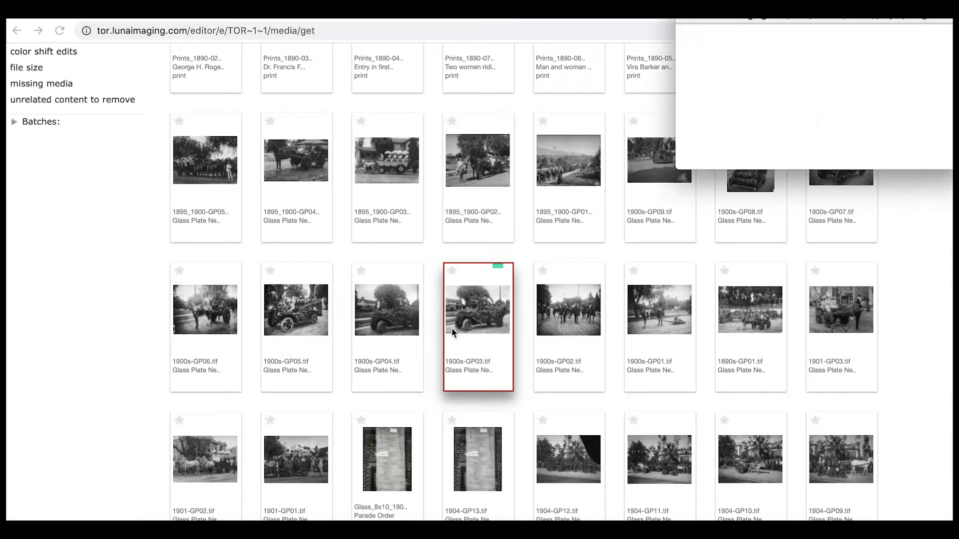
pyautogui.moveTo(691, 163); pyautogui.dragTo(543, 371)
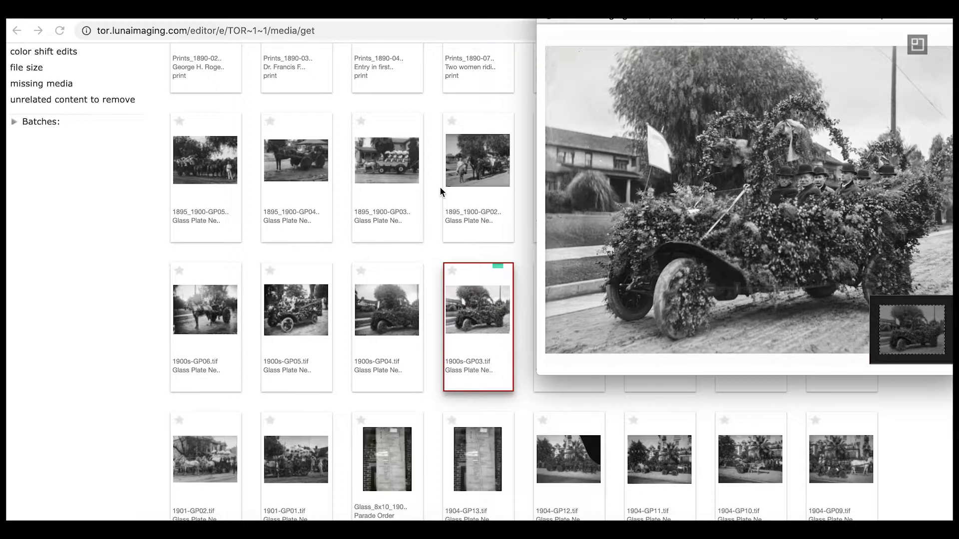
pyautogui.click(479, 108)
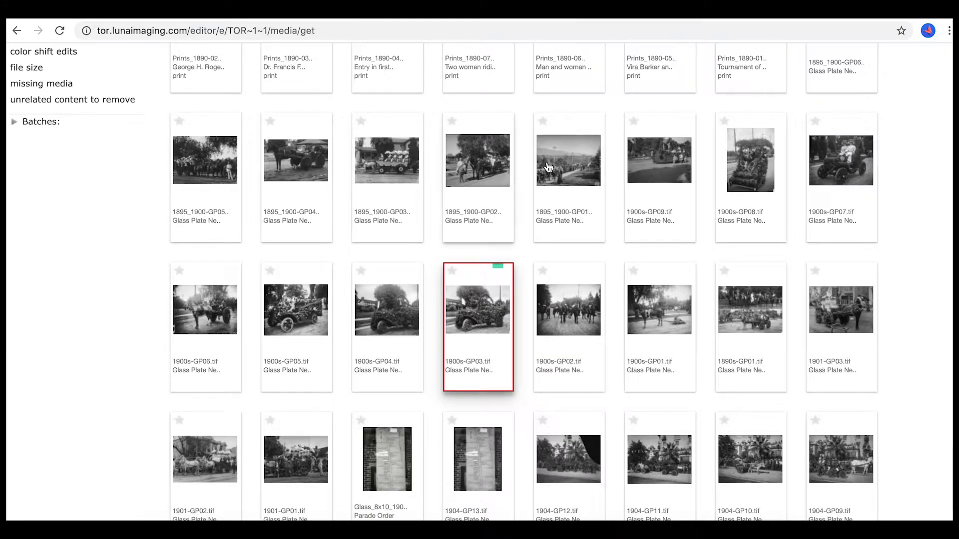
# - Set the collection export to Data in CSV format with all fields included, and view the available internal fields
pyautogui.scroll(5, 529, 150)
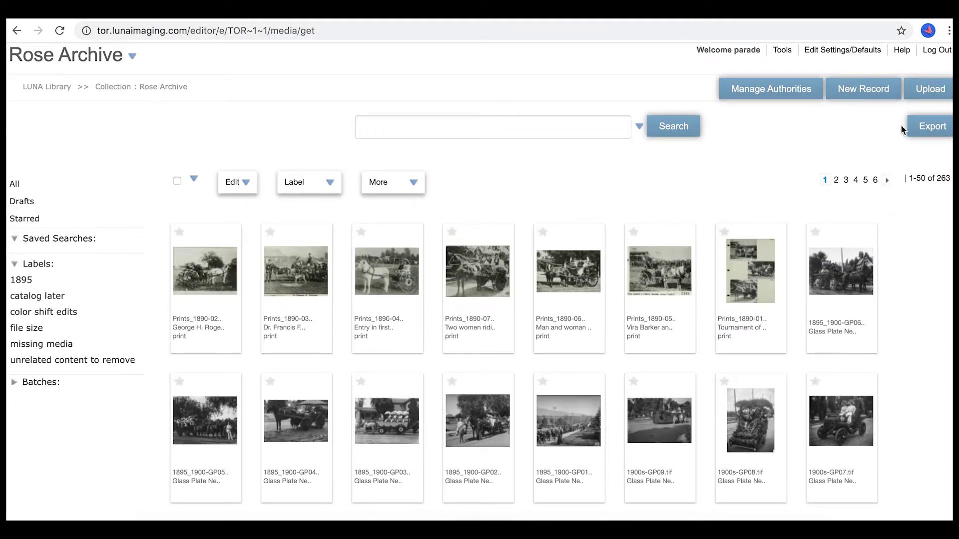
pyautogui.click(925, 131)
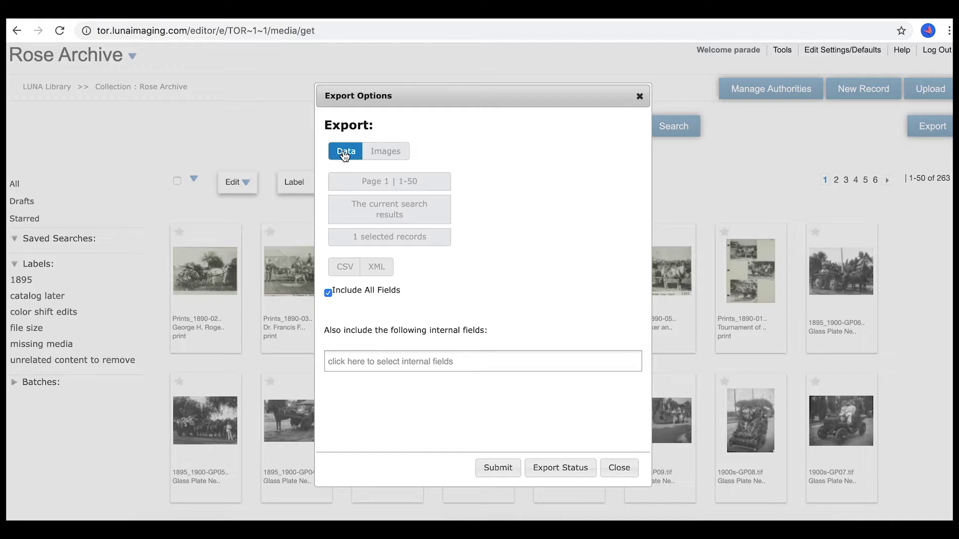
pyautogui.click(344, 268)
pyautogui.click(368, 367)
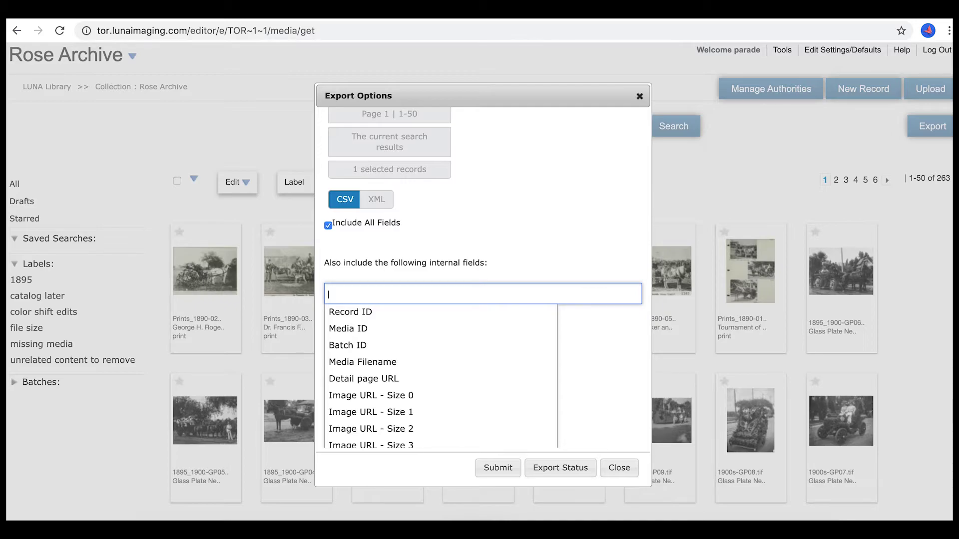
pyautogui.press('Escape')
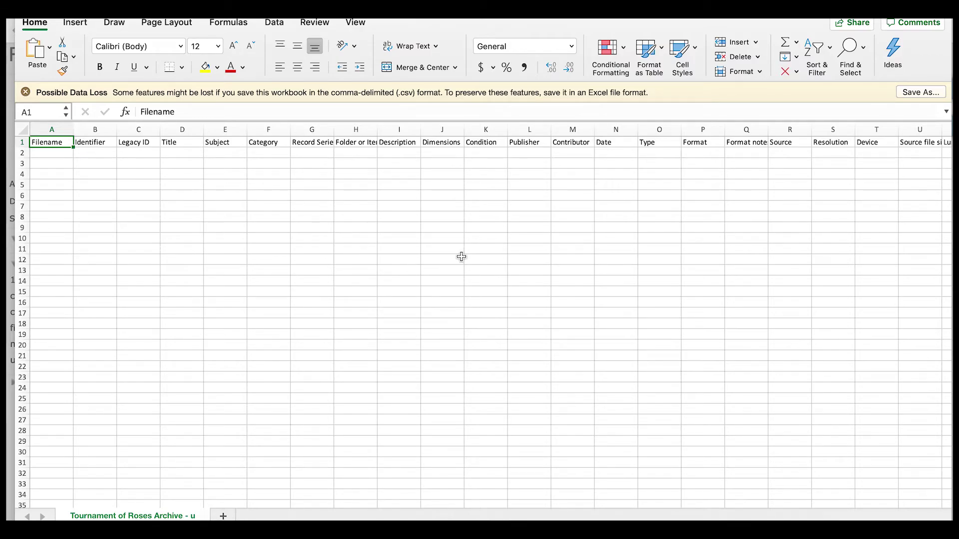
# - Open the recent Tournament of Roses Archive batch 1 production file in Excel and look through its filename, description, date and format columns
pyautogui.scroll(-1, 462, 257)
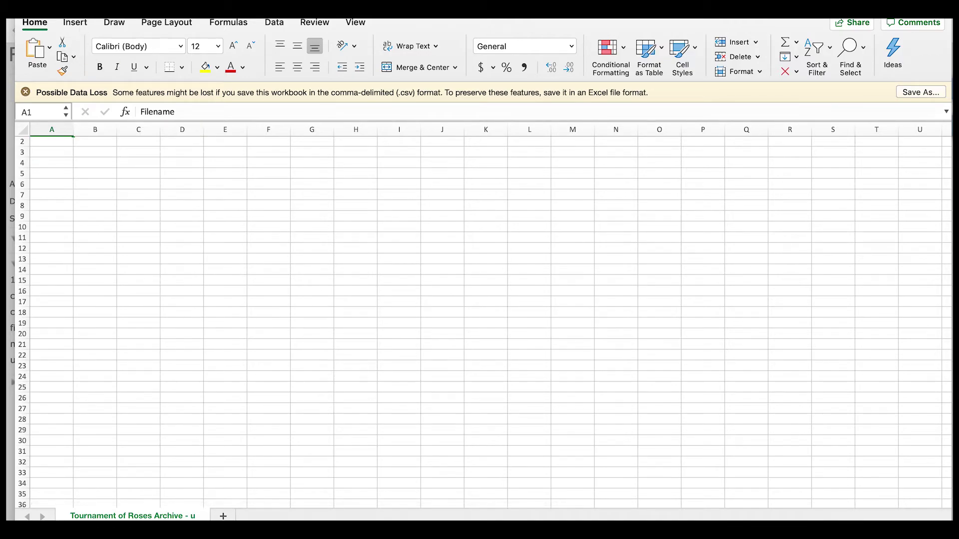
pyautogui.click(80, 9)
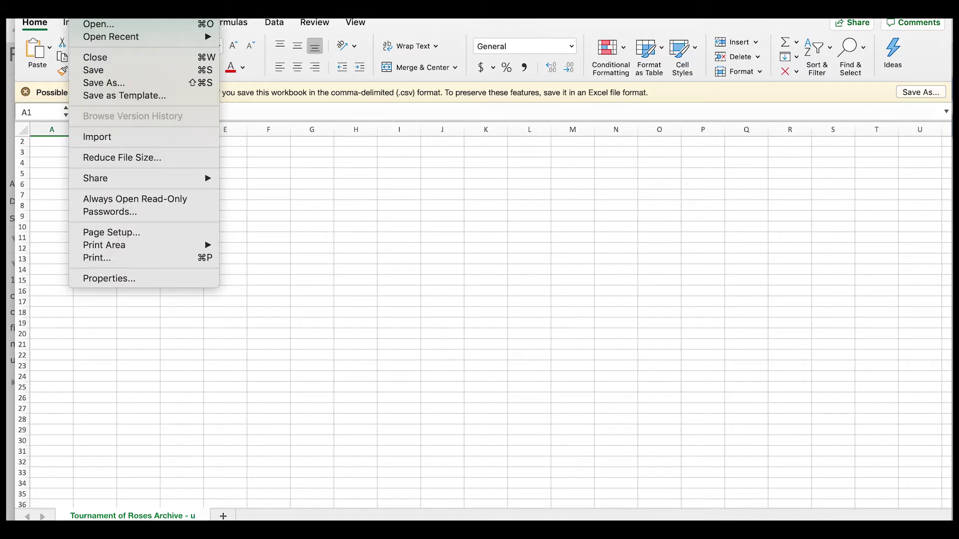
pyautogui.moveTo(94, 37)
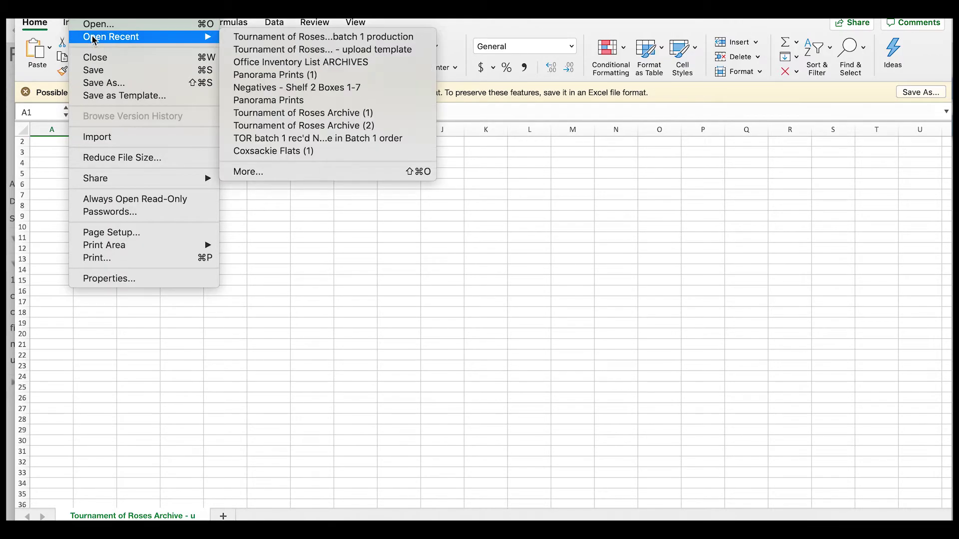
pyautogui.click(263, 42)
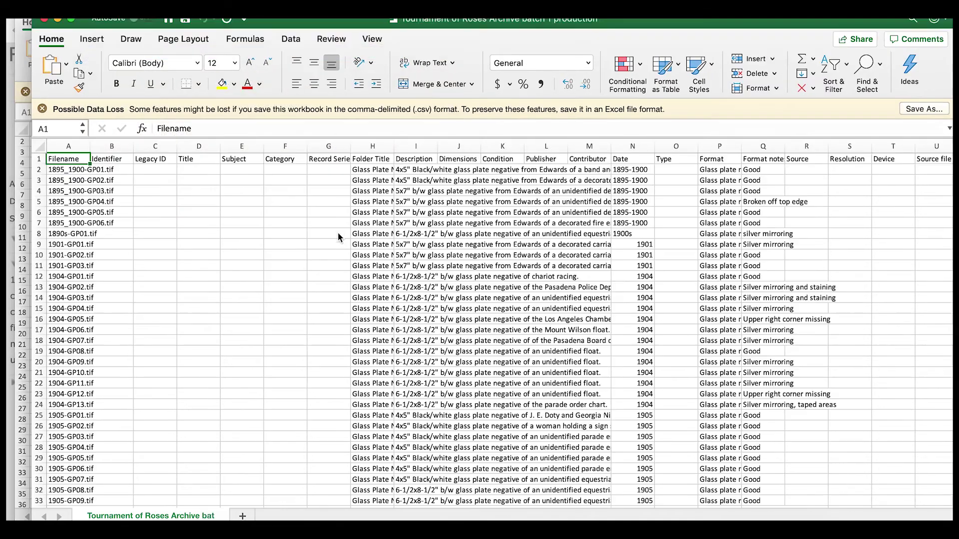
pyautogui.scroll(-2, 338, 232)
pyautogui.hscroll(5, 338, 233)
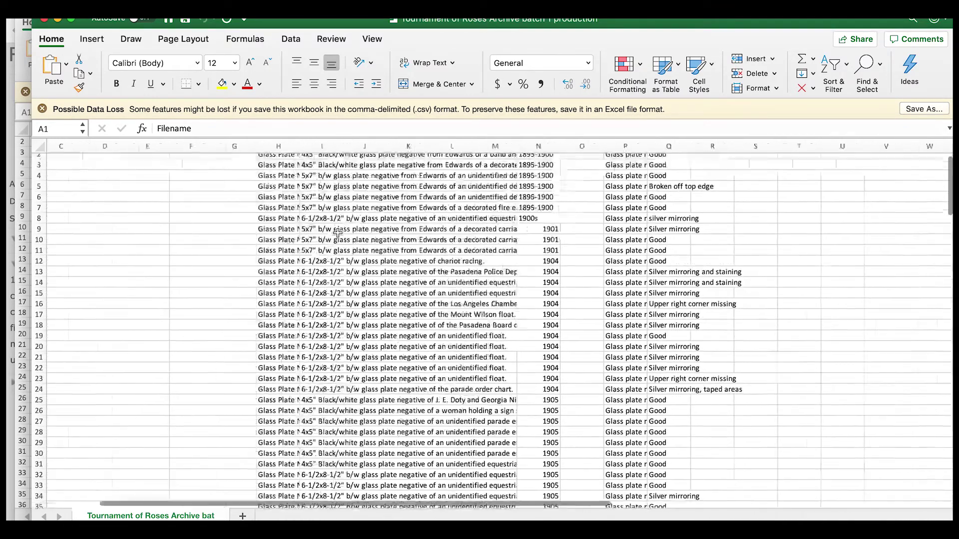
pyautogui.hscroll(-5, 338, 233)
pyautogui.hscroll(1, 338, 233)
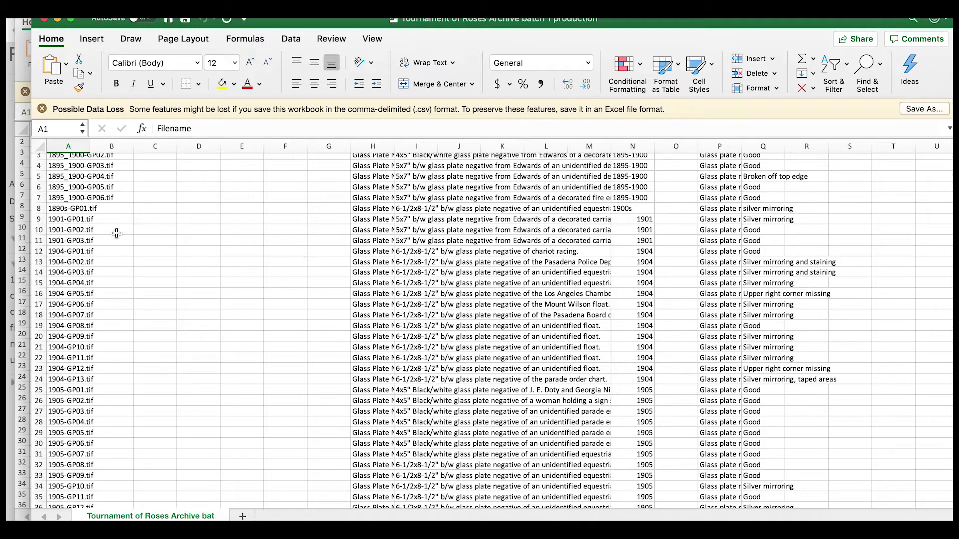
# - Switch back to the Rose Archive in the browser and close the export options without submitting the export
pyautogui.click(10, 136)
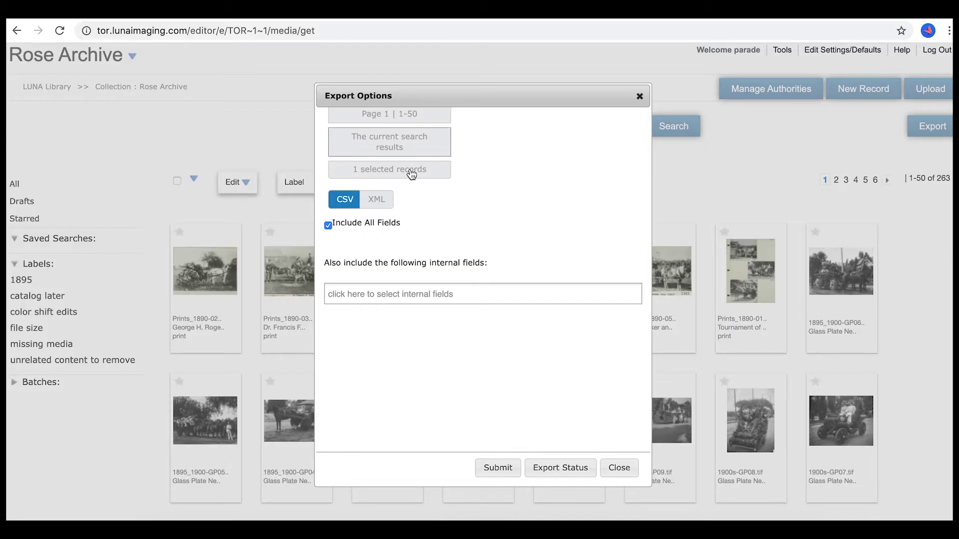
pyautogui.scroll(3, 551, 253)
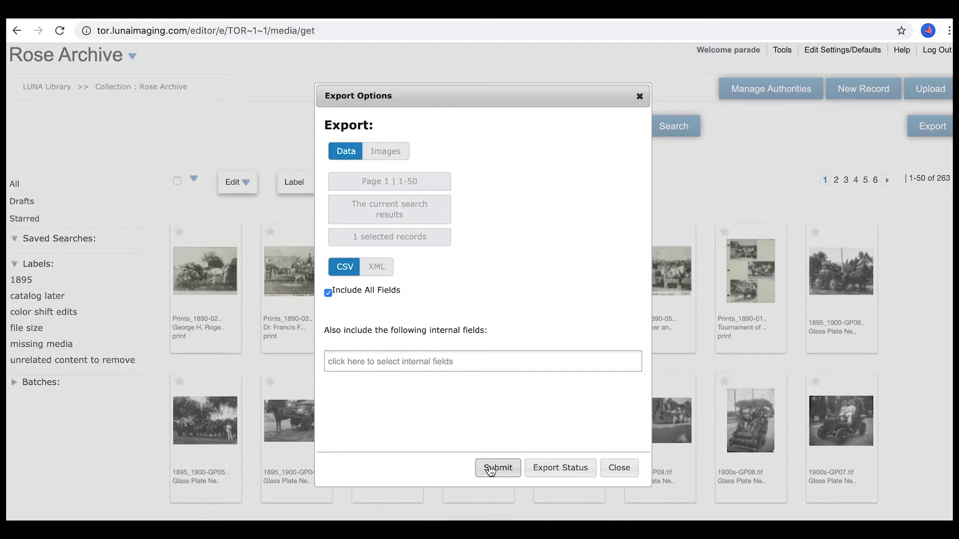
pyautogui.click(623, 470)
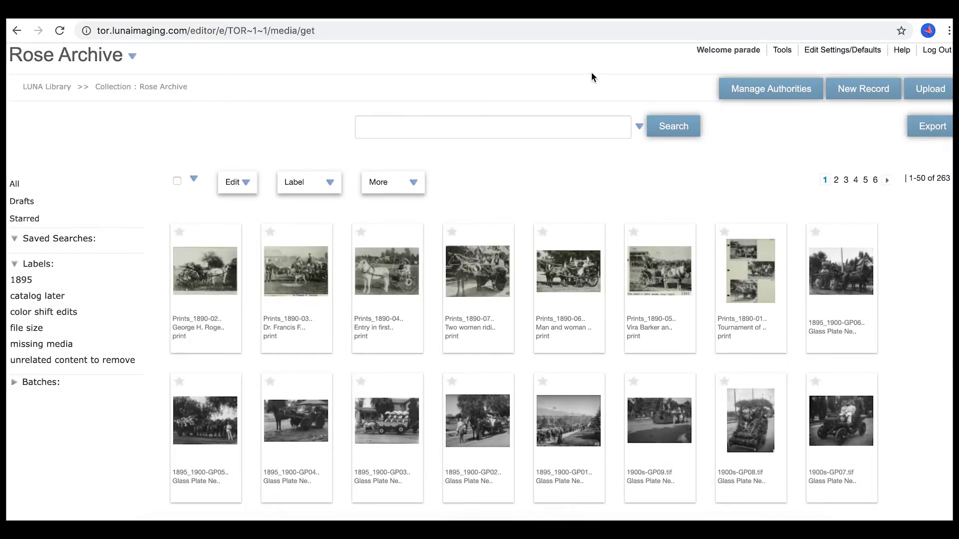
# - Select Prints_1890-04 in the Rose Archive and open it in the Media Item Editor to edit its media items
pyautogui.moveTo(376, 286)
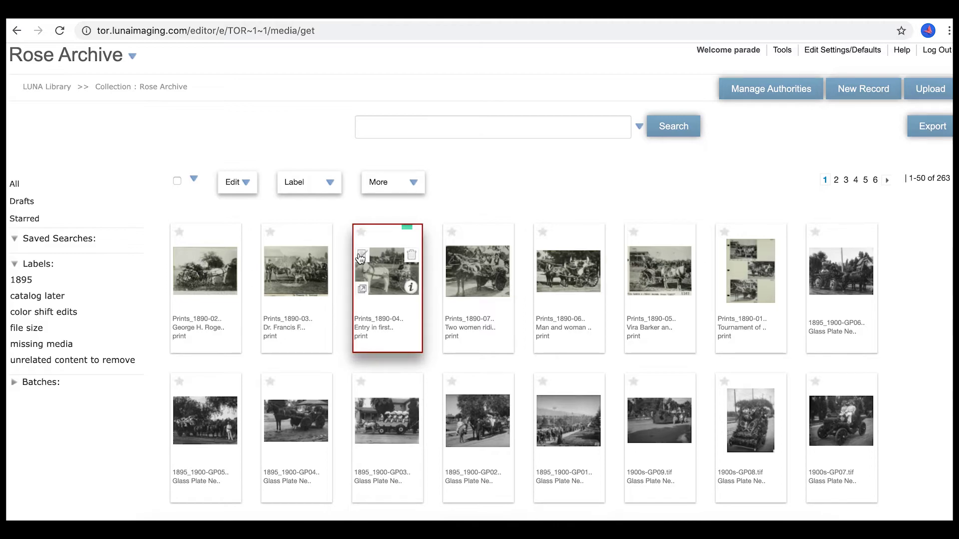
pyautogui.click(247, 183)
pyautogui.click(250, 217)
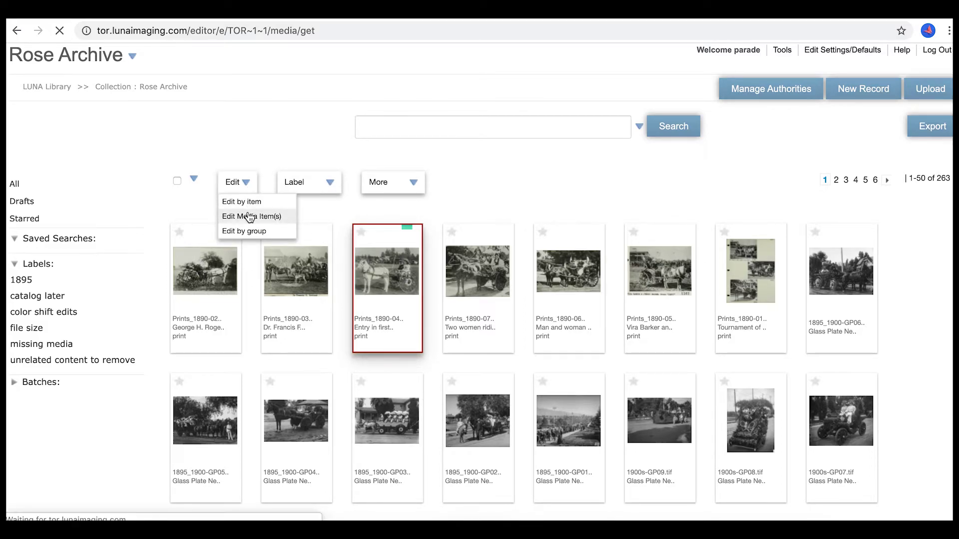
pyautogui.scroll(-3, 385, 253)
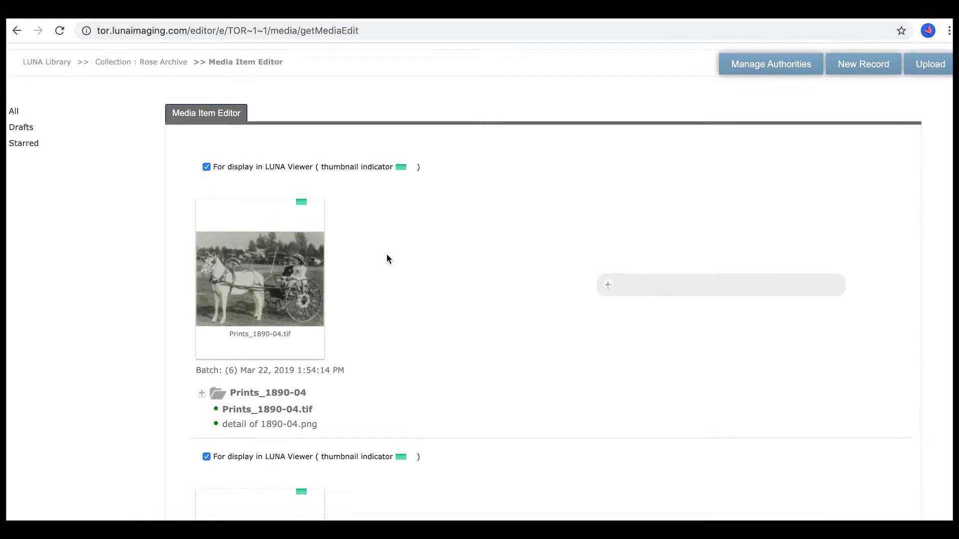
# - Examine the file information of the associated detail of 1890-04.png, and check the tor-1-1 bucket in Google Cloud Platform before closing it
pyautogui.moveTo(294, 377)
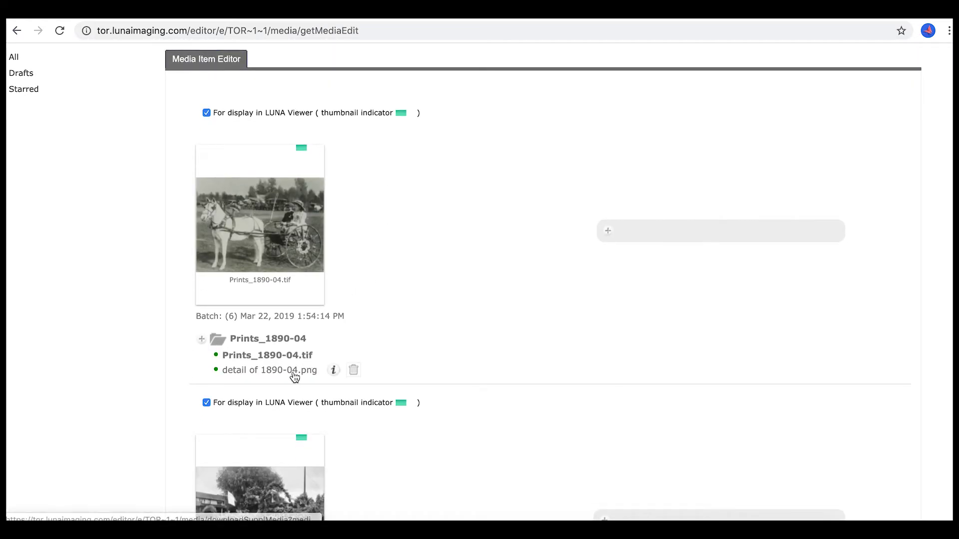
pyautogui.click(335, 370)
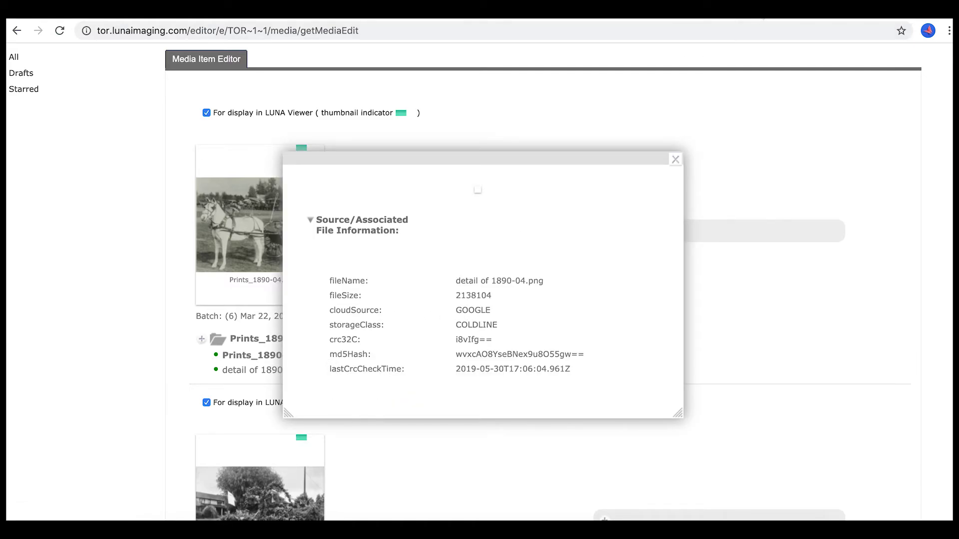
pyautogui.click(800, 11)
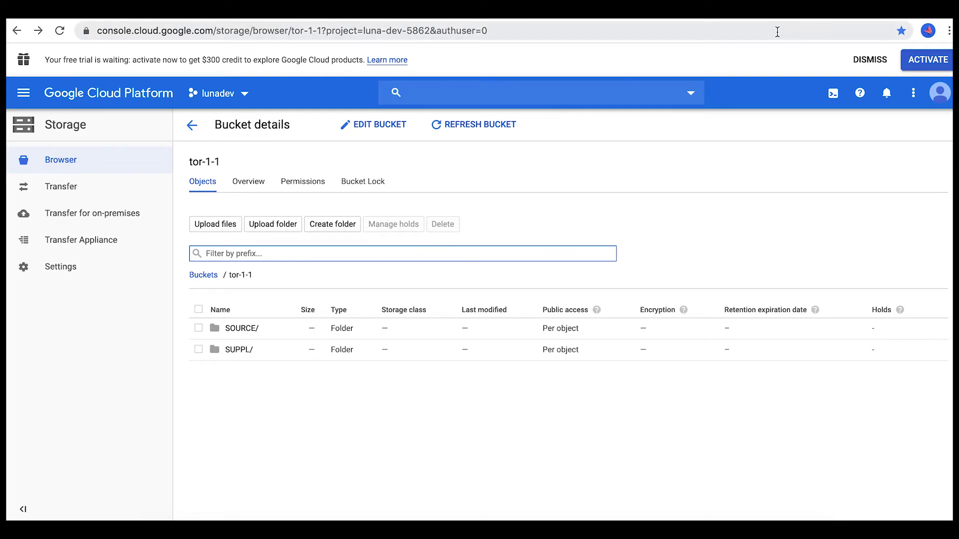
pyautogui.click(841, 15)
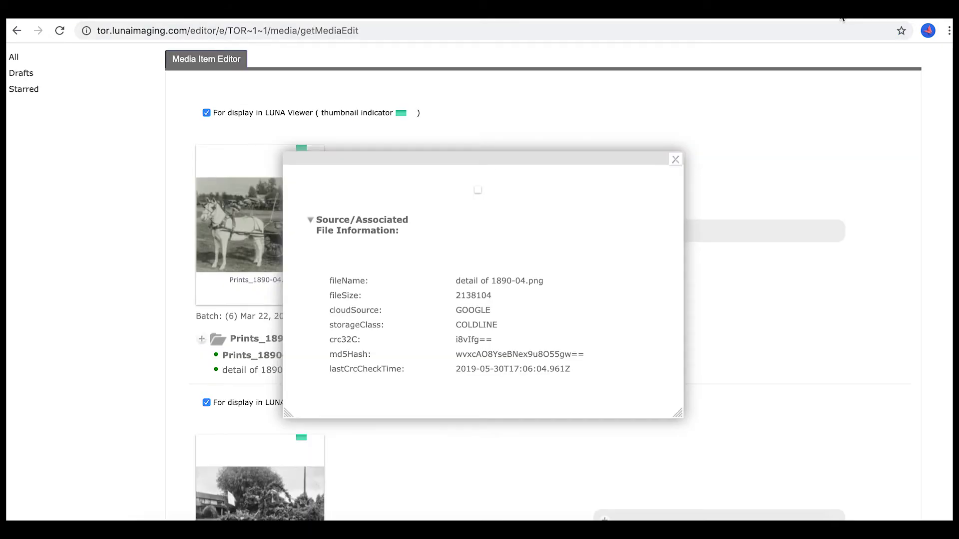
pyautogui.click(675, 160)
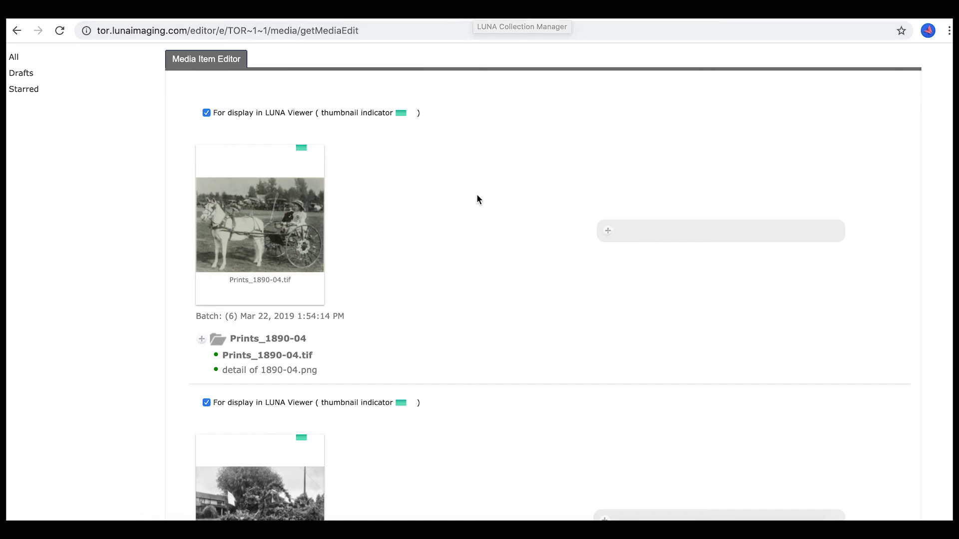
# - Leave the Media Item Editor for the LUNA Library and look over the thumbnails of all its records
pyautogui.scroll(3, 477, 196)
pyautogui.scroll(-1, 477, 196)
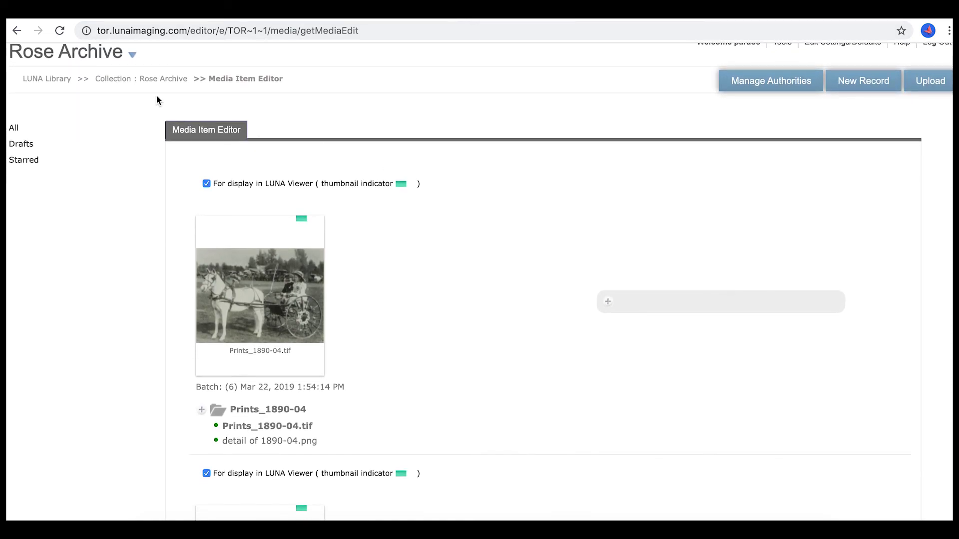
pyautogui.click(58, 80)
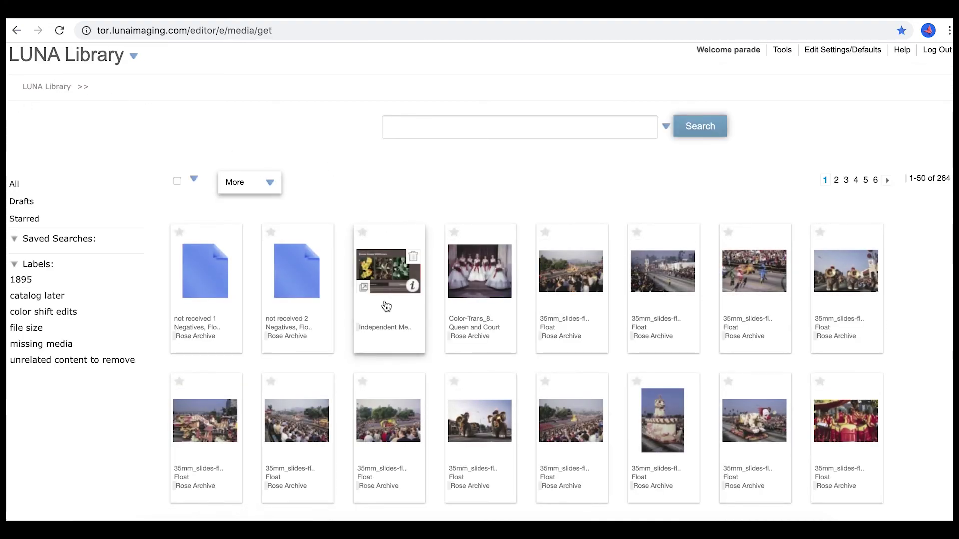
pyautogui.scroll(-6, 384, 310)
pyautogui.scroll(7, 385, 310)
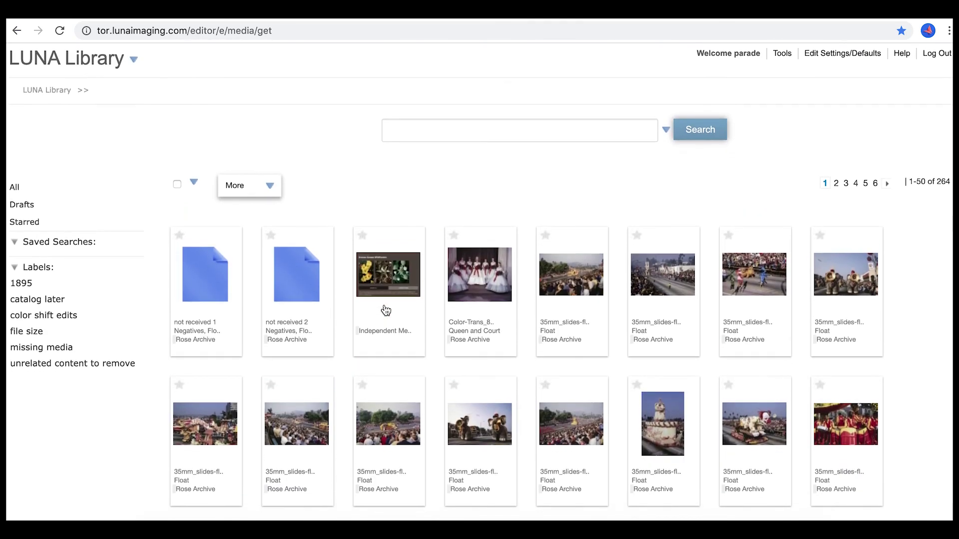